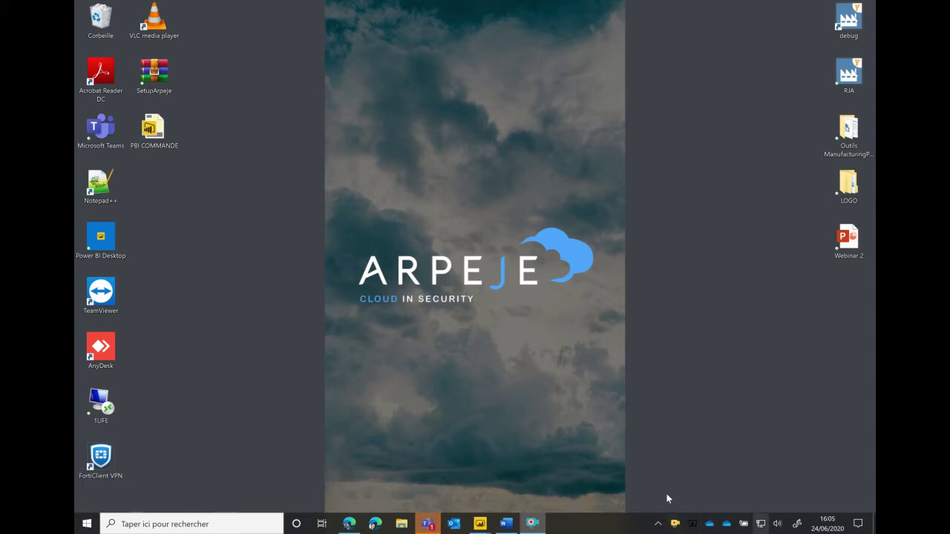
Step: Switch to the untitled Power BI Desktop report, review the fields of its CONTACT table, and minimize the window
{"action": "left_click", "coordinate": [481, 524]}
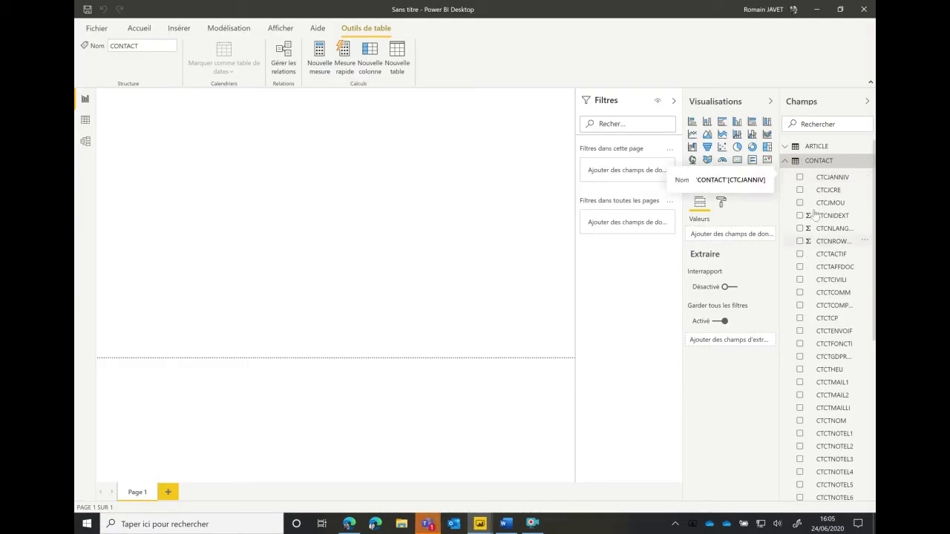
{"action": "scroll", "coordinate": [816, 330], "scroll_direction": "down", "scroll_amount": 1}
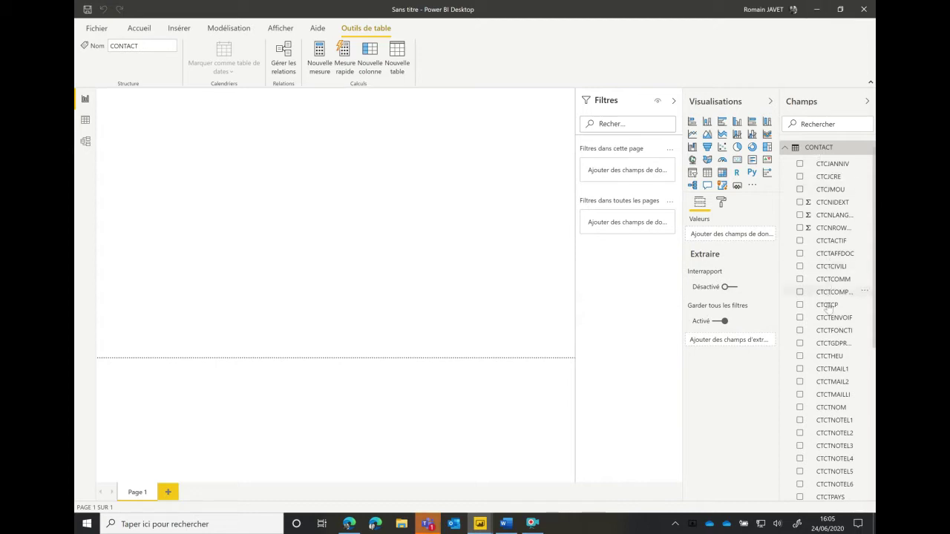
{"action": "left_click", "coordinate": [812, 11]}
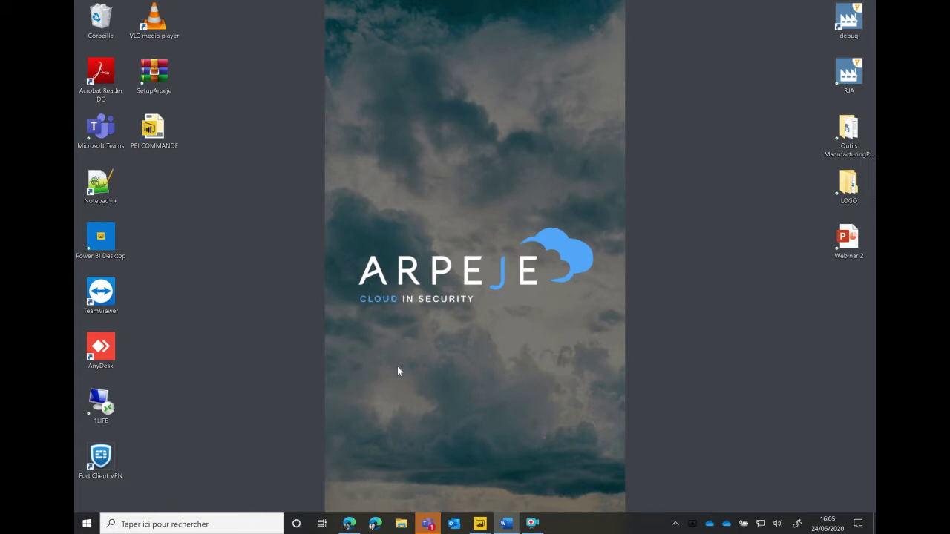
Step: Switch to the PBI COMMANDE report and inspect the REPRESENTANT 1 filter choices on the Montant des commandes page
{"action": "mouse_move", "coordinate": [480, 525]}
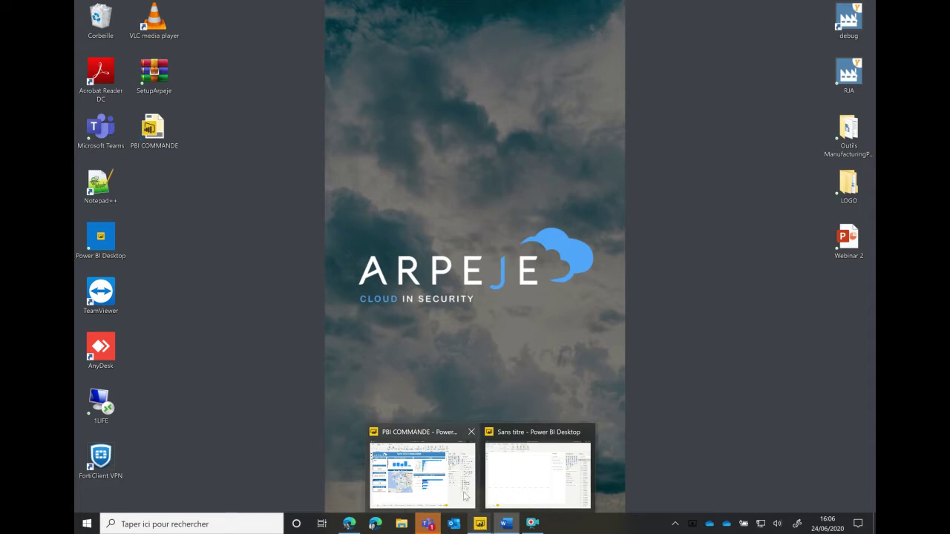
{"action": "left_click", "coordinate": [423, 474]}
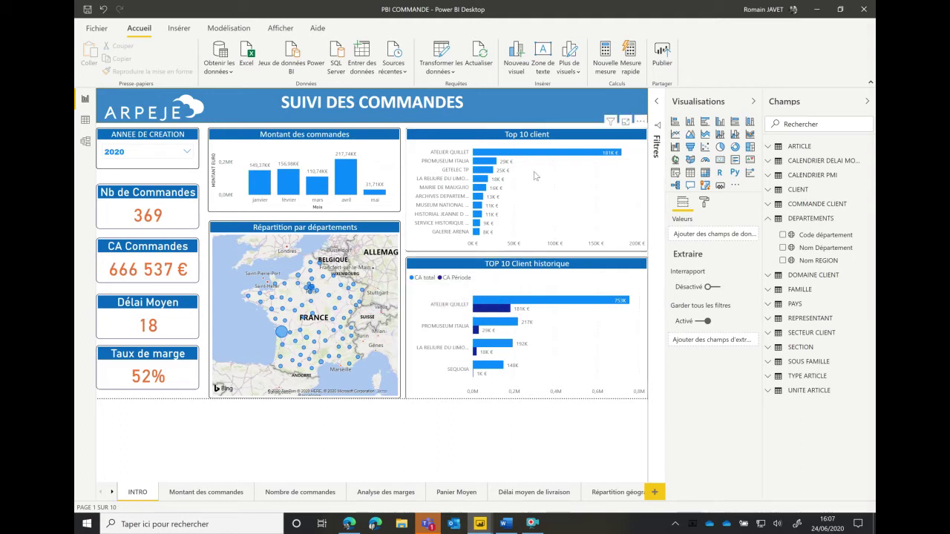
{"action": "left_click", "coordinate": [208, 494]}
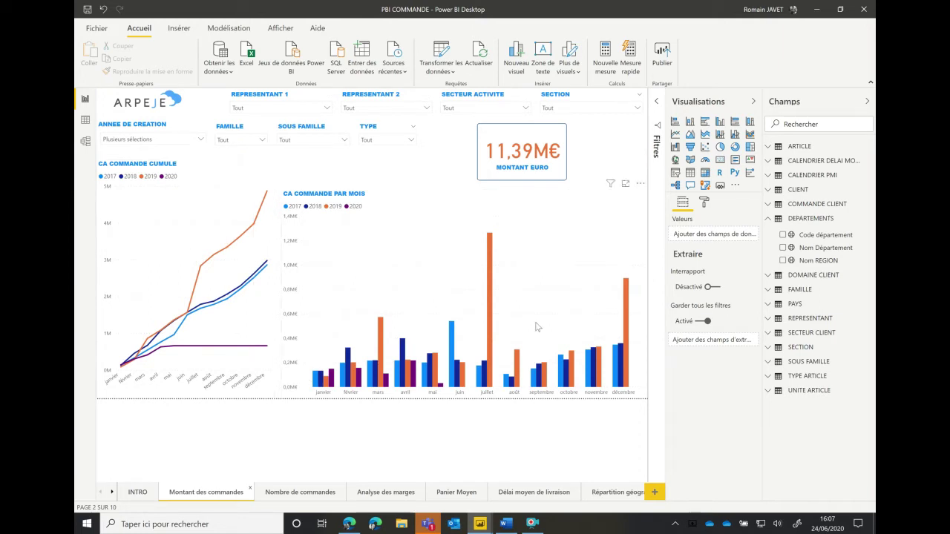
{"action": "left_click", "coordinate": [301, 110]}
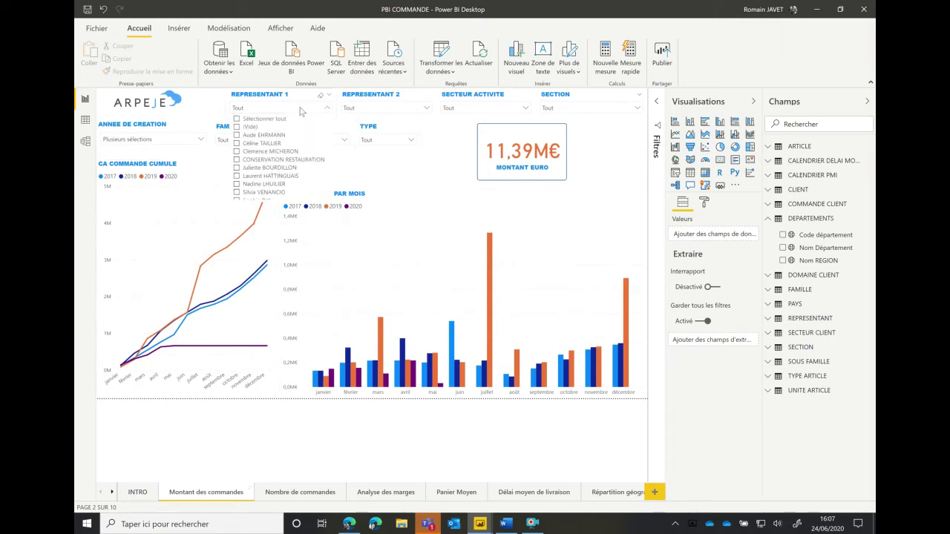
{"action": "left_click", "coordinate": [449, 149]}
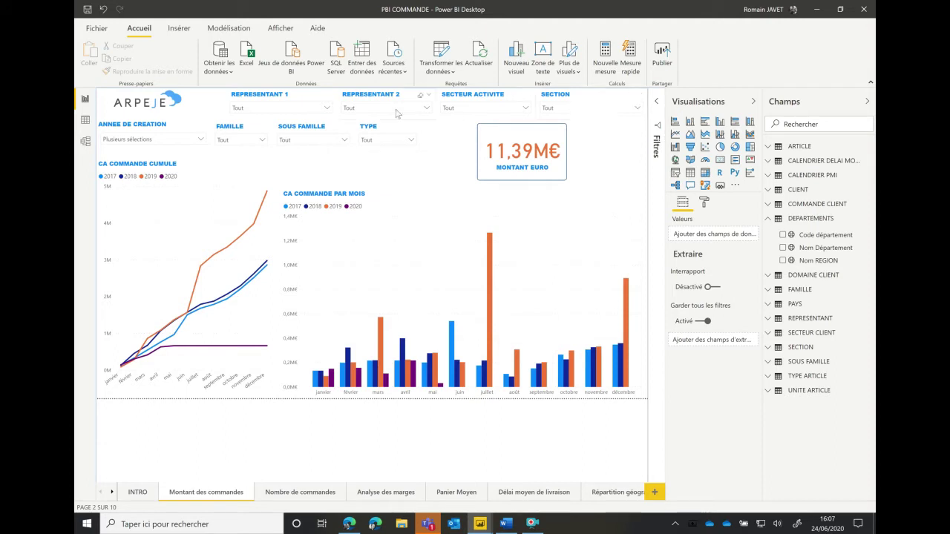
Step: Filter the order amounts by the Accessoire family and clear that family filter again
{"action": "left_click", "coordinate": [249, 139]}
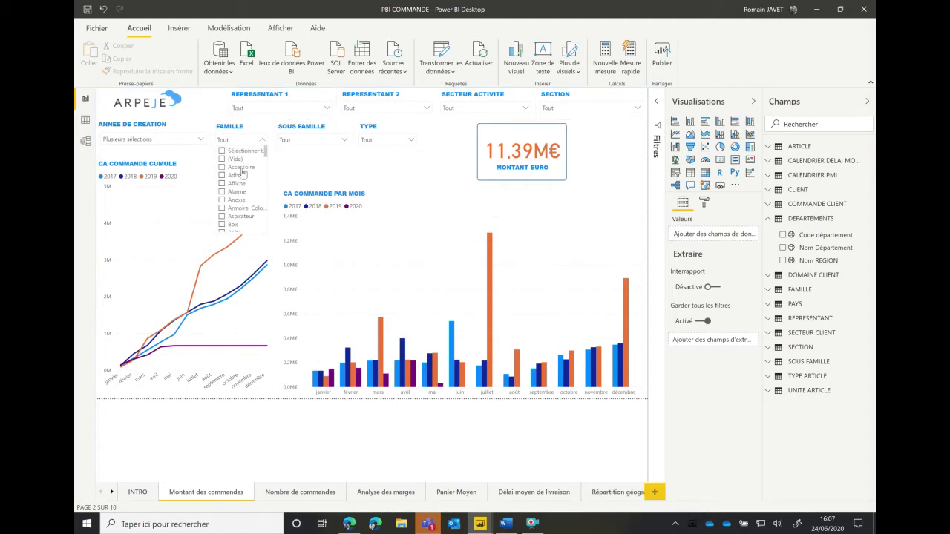
{"action": "left_click", "coordinate": [241, 168]}
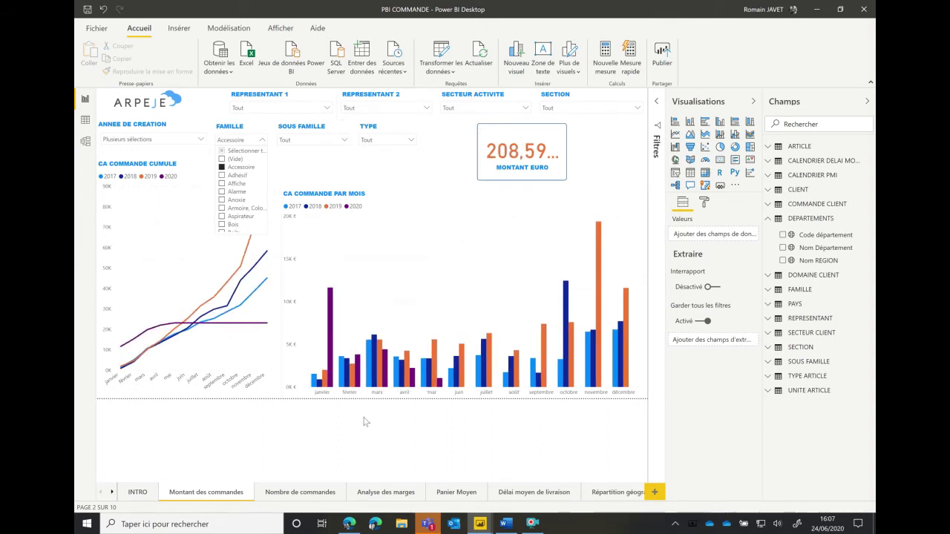
{"action": "left_click", "coordinate": [221, 168]}
{"action": "left_click", "coordinate": [443, 157]}
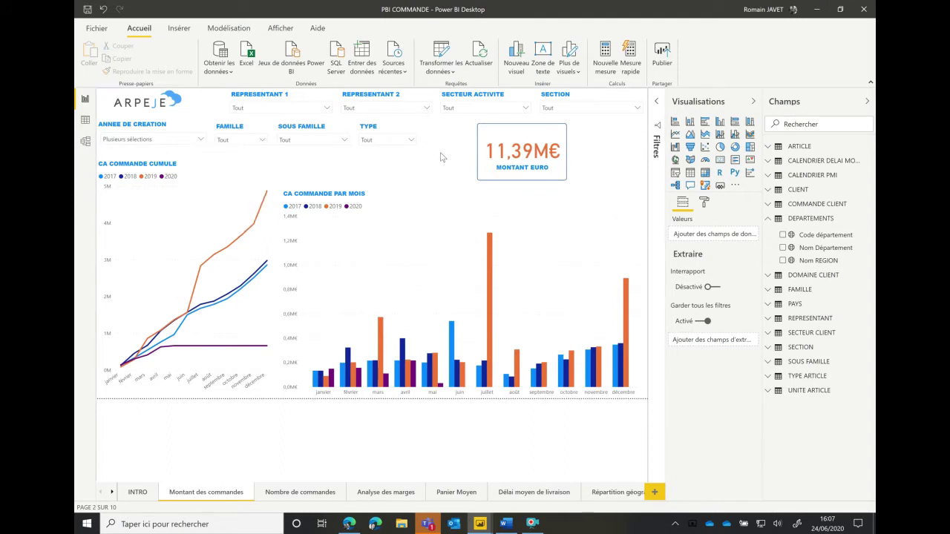
Step: Go past Nombre de commandes to Analyse des marges, filter the margins by the Accessoire family, and reset the filter
{"action": "left_click", "coordinate": [301, 496]}
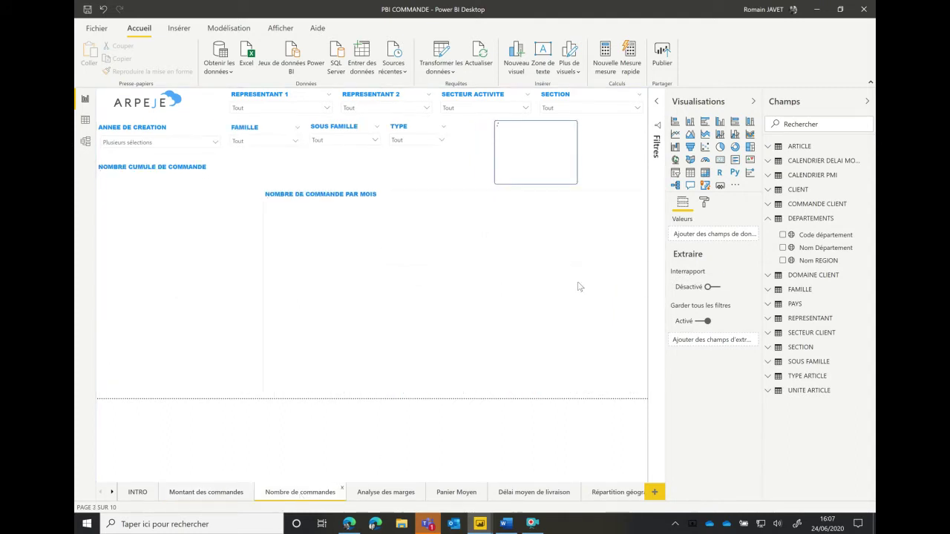
{"action": "left_click", "coordinate": [385, 494]}
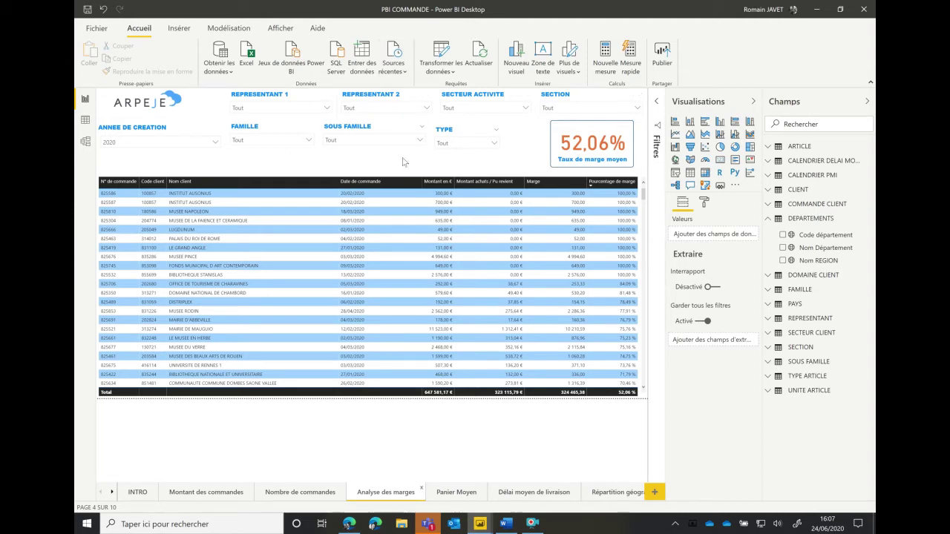
{"action": "left_click", "coordinate": [273, 142]}
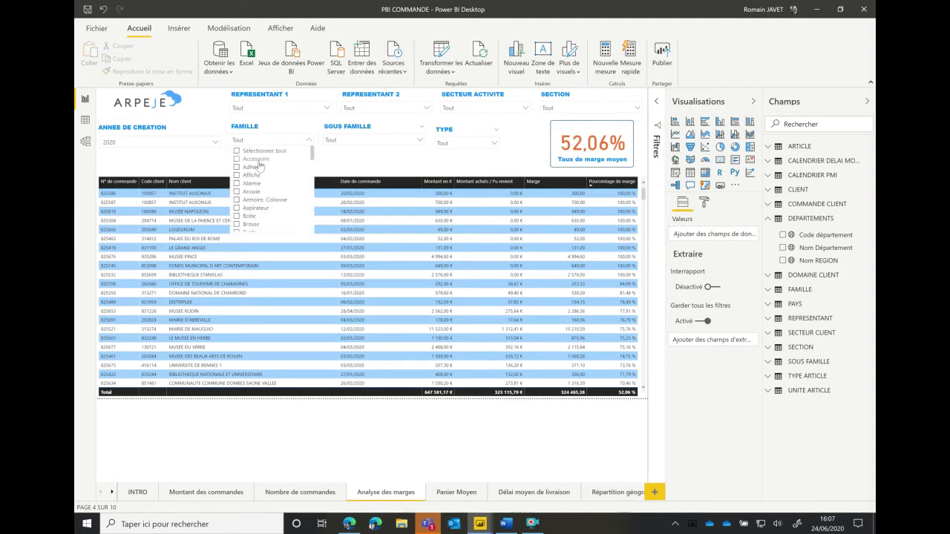
{"action": "left_click", "coordinate": [256, 160]}
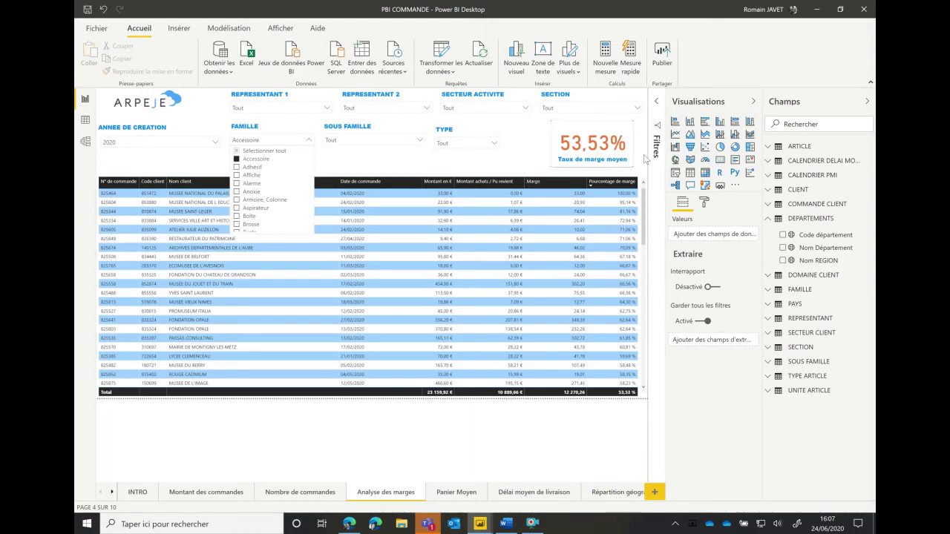
{"action": "left_click", "coordinate": [252, 160]}
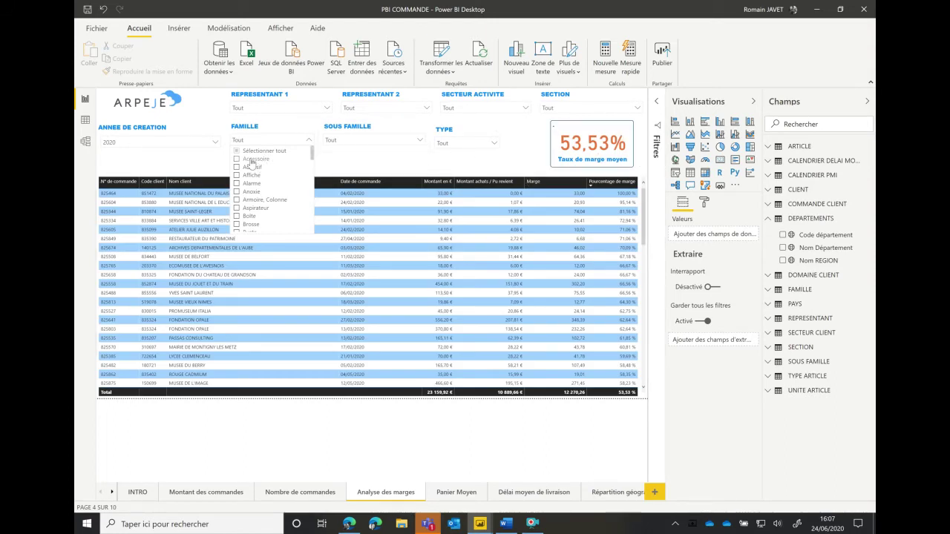
{"action": "left_click", "coordinate": [494, 167]}
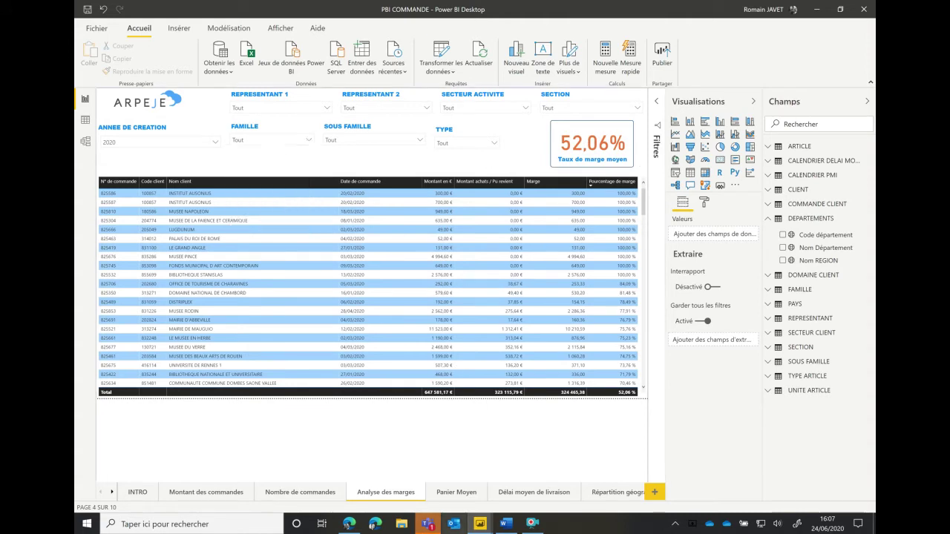
Step: Review the Panier Moyen, Délai moyen de livraison and Répartition géographique report pages
{"action": "left_click", "coordinate": [459, 493]}
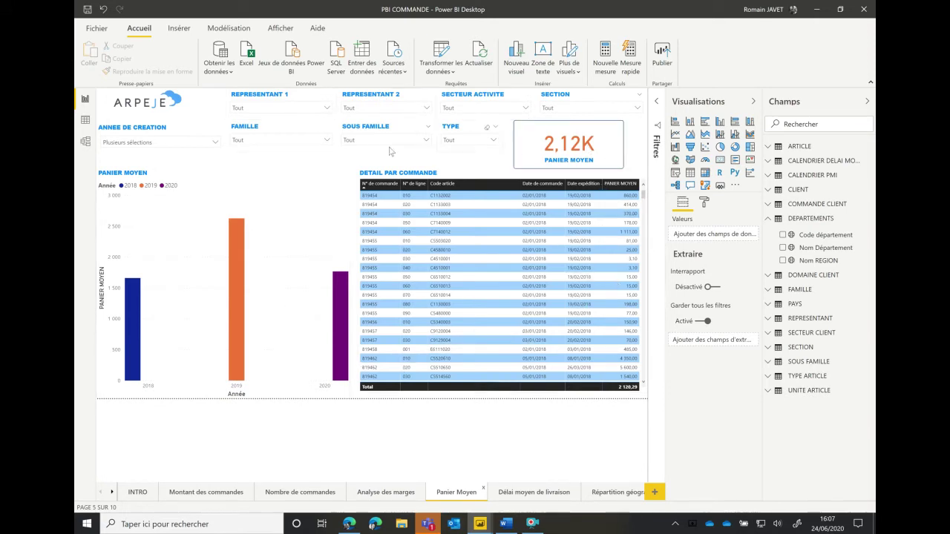
{"action": "left_click", "coordinate": [546, 495]}
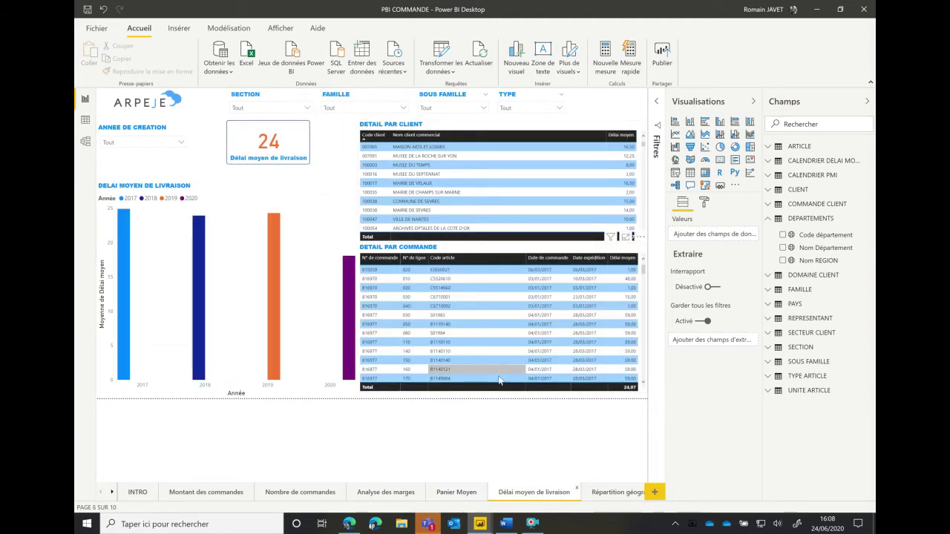
{"action": "left_click", "coordinate": [112, 493]}
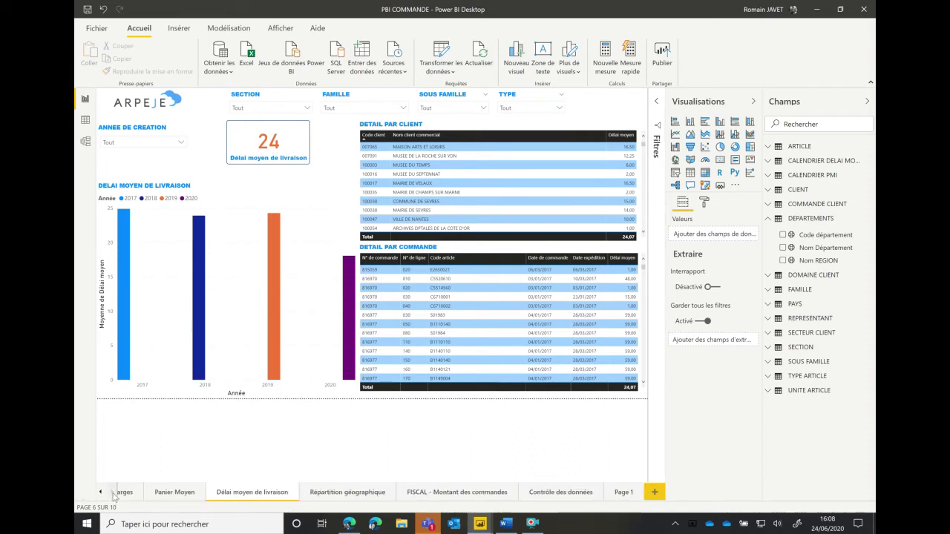
{"action": "left_click", "coordinate": [347, 494]}
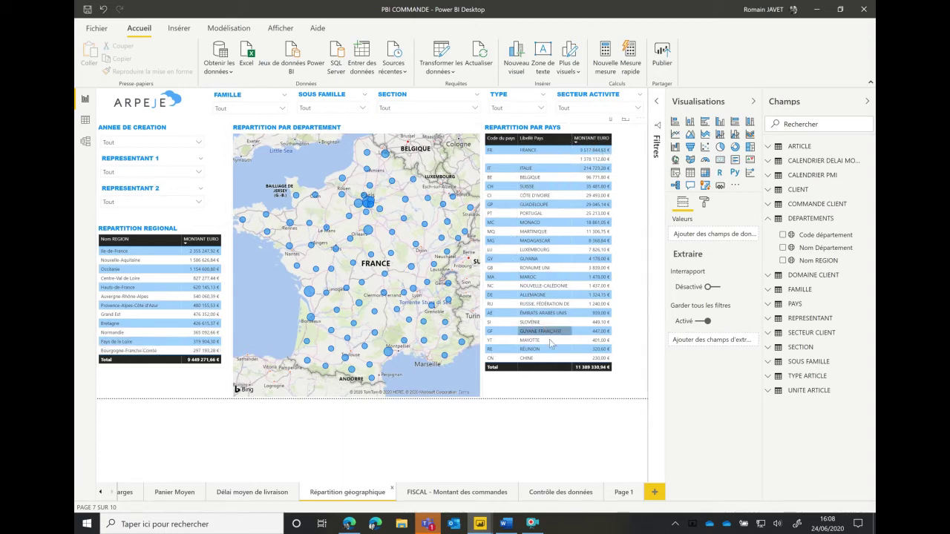
Step: On the FISCAL - Montant des commandes page, add 2019 to 2018 in the fiscal year filter
{"action": "left_click", "coordinate": [479, 498]}
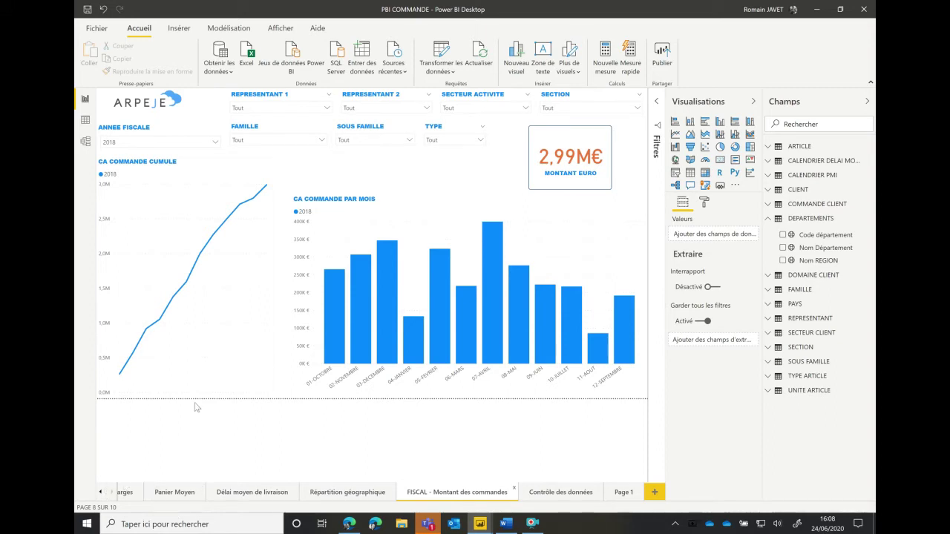
{"action": "left_click", "coordinate": [199, 144]}
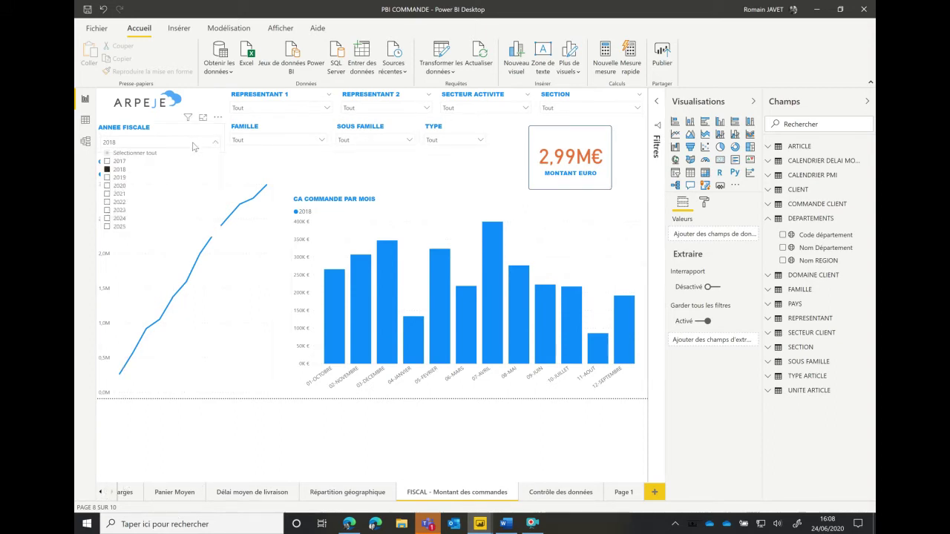
{"action": "left_click", "coordinate": [108, 179]}
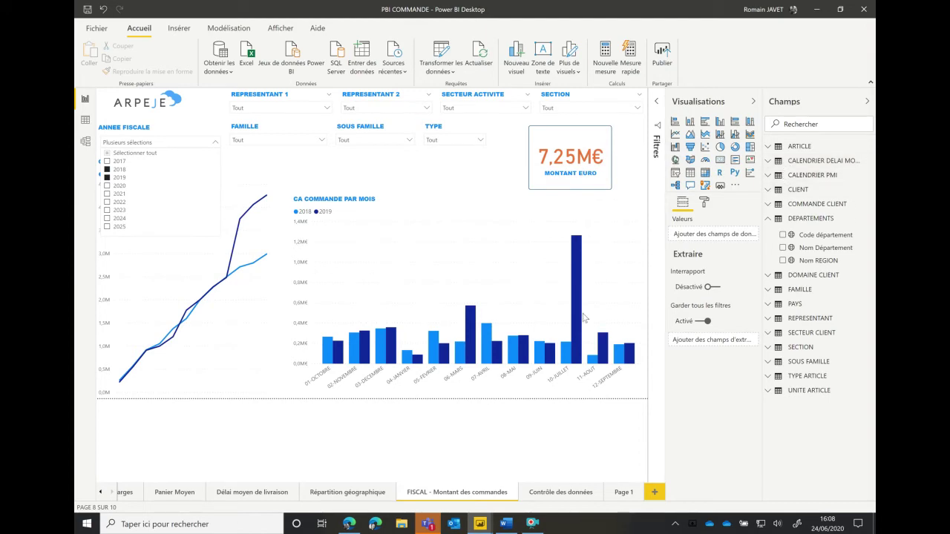
Step: Switch to Microsoft Teams to view the PBI COMPTA dashboard in the Admin channel, and return to the orders report
{"action": "left_click", "coordinate": [428, 524]}
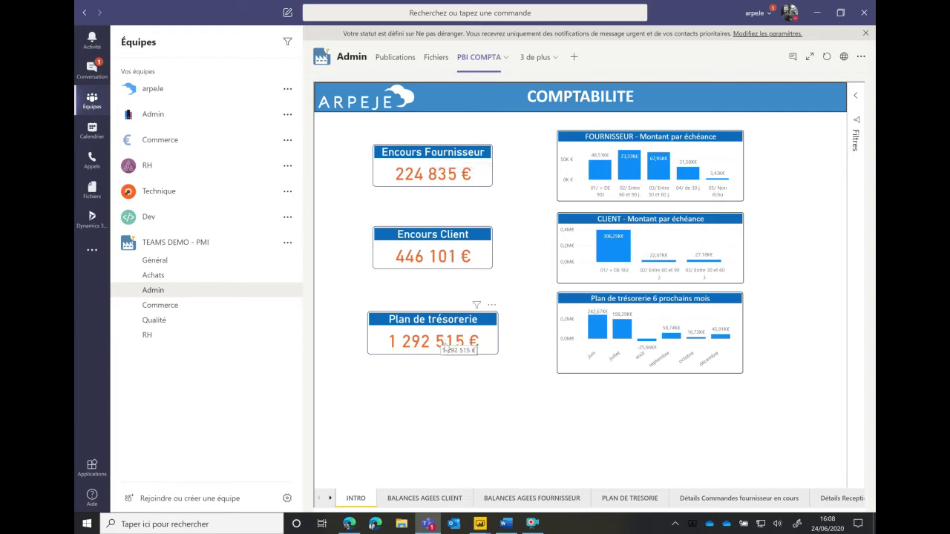
{"action": "left_click", "coordinate": [819, 14]}
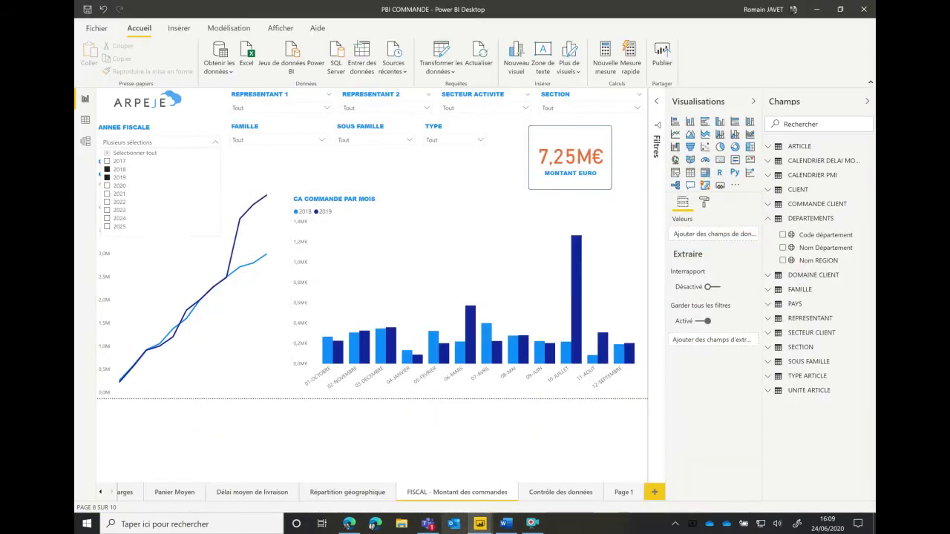
Step: Switch to the browser, examine the Suivi des fournisseurs report and its supplier name choices, and minimize the browser
{"action": "left_click", "coordinate": [349, 524]}
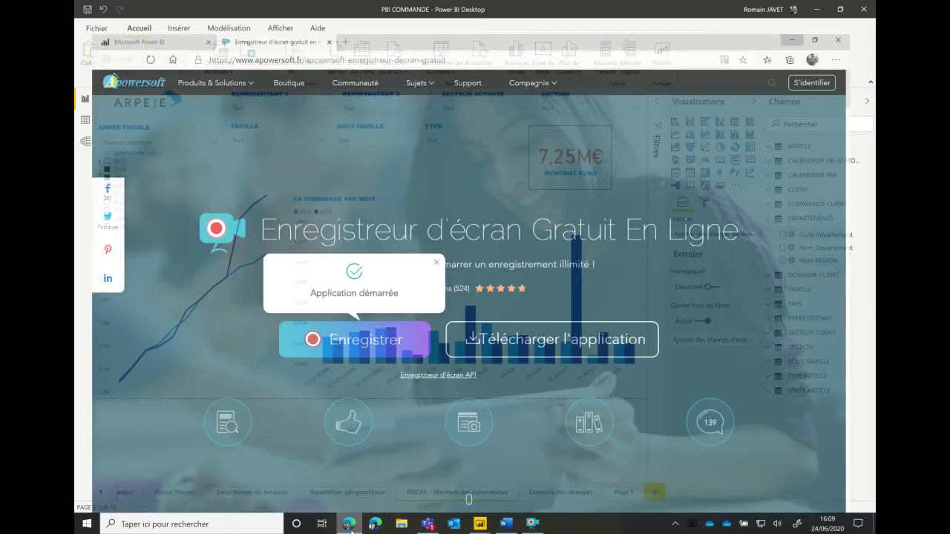
{"action": "left_click", "coordinate": [351, 528]}
{"action": "left_click", "coordinate": [351, 525]}
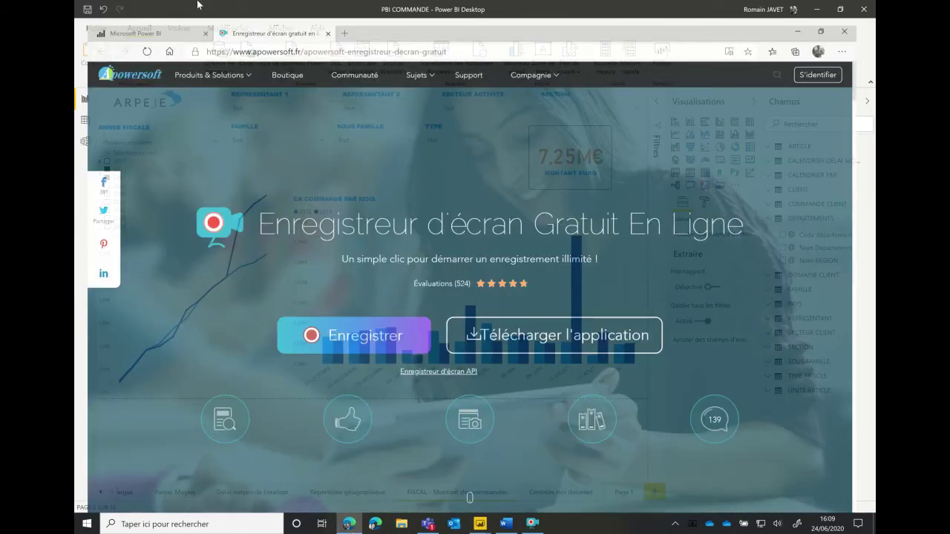
{"action": "left_click", "coordinate": [148, 8]}
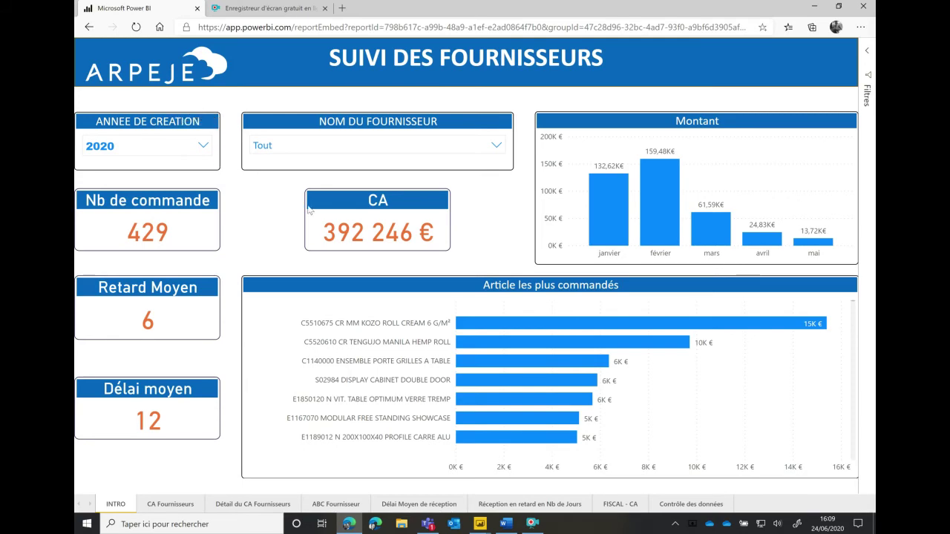
{"action": "left_click", "coordinate": [376, 146]}
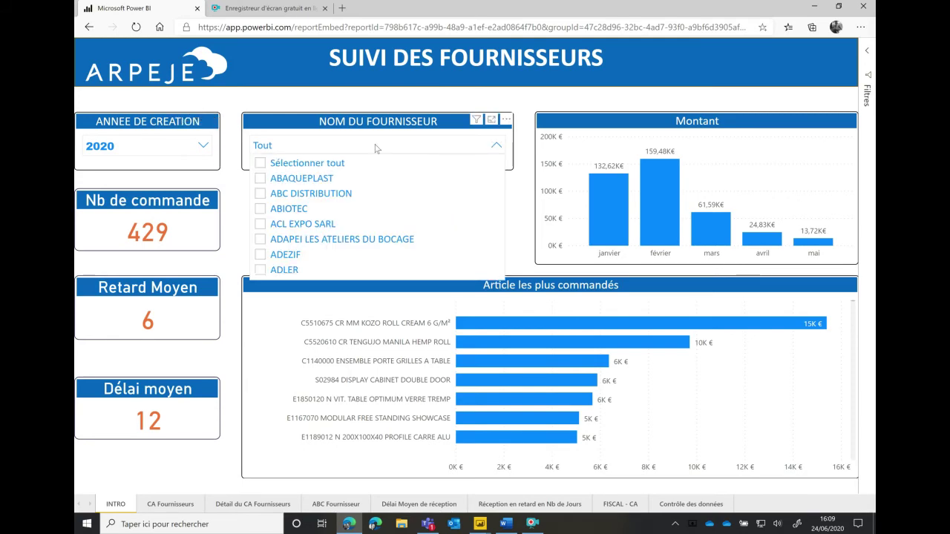
{"action": "left_click", "coordinate": [528, 199]}
{"action": "left_click", "coordinate": [812, 9]}
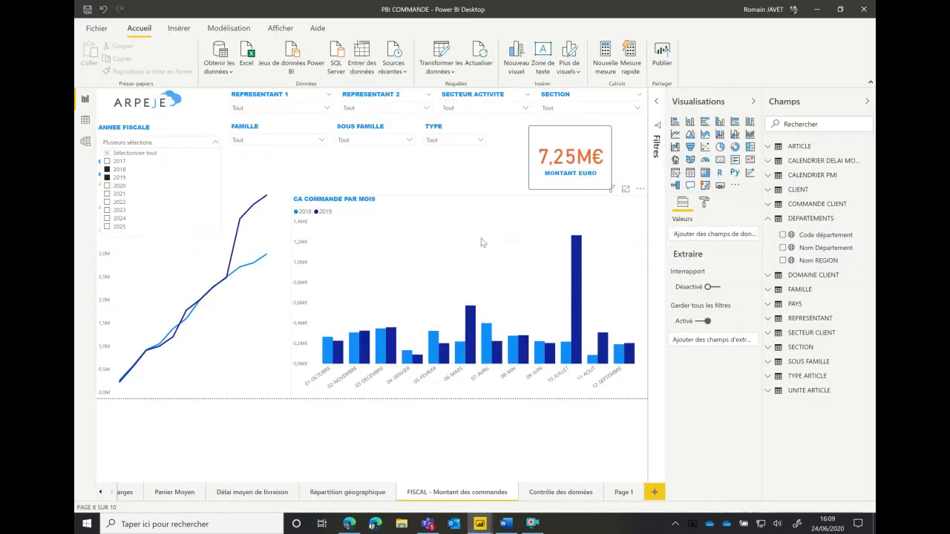
Step: Display the INTRO page of the orders report in the mobile layout
{"action": "left_click", "coordinate": [266, 30]}
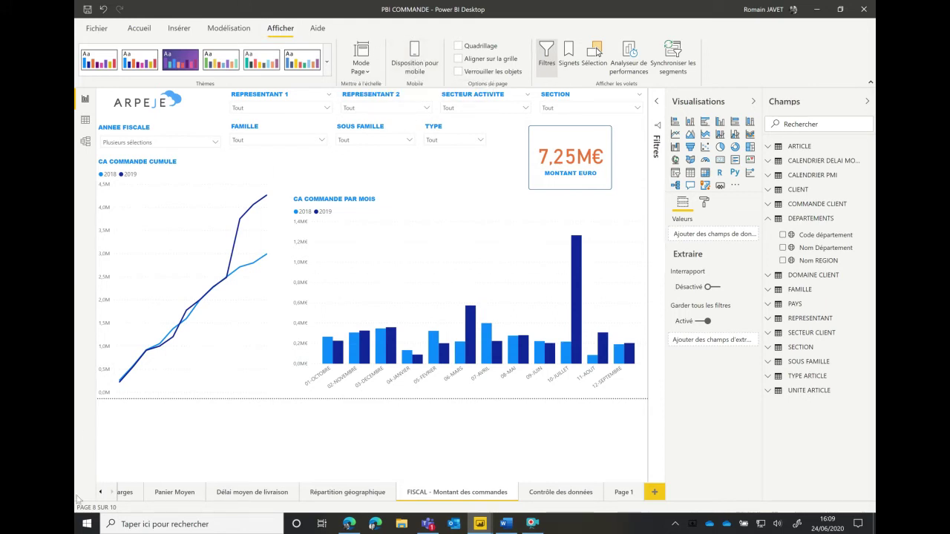
{"action": "left_click", "coordinate": [101, 492]}
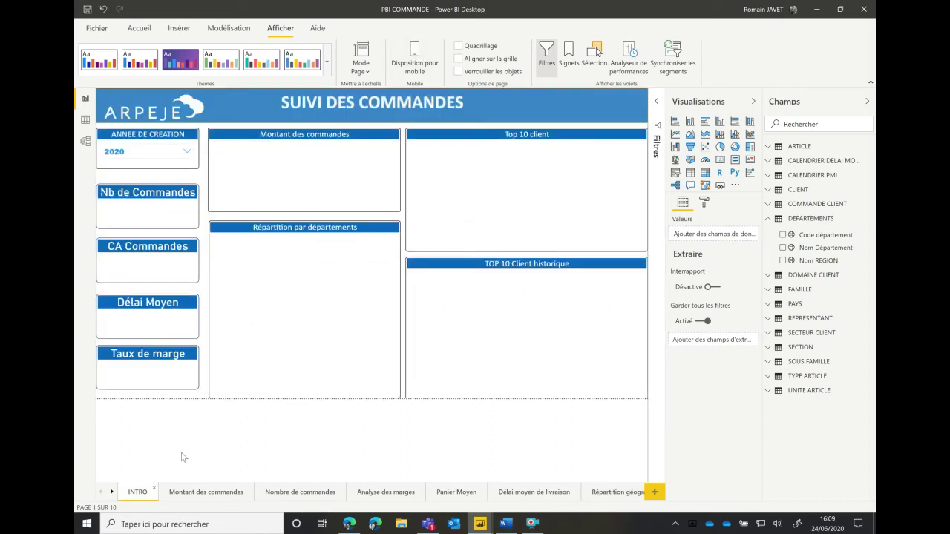
{"action": "left_click", "coordinate": [410, 61]}
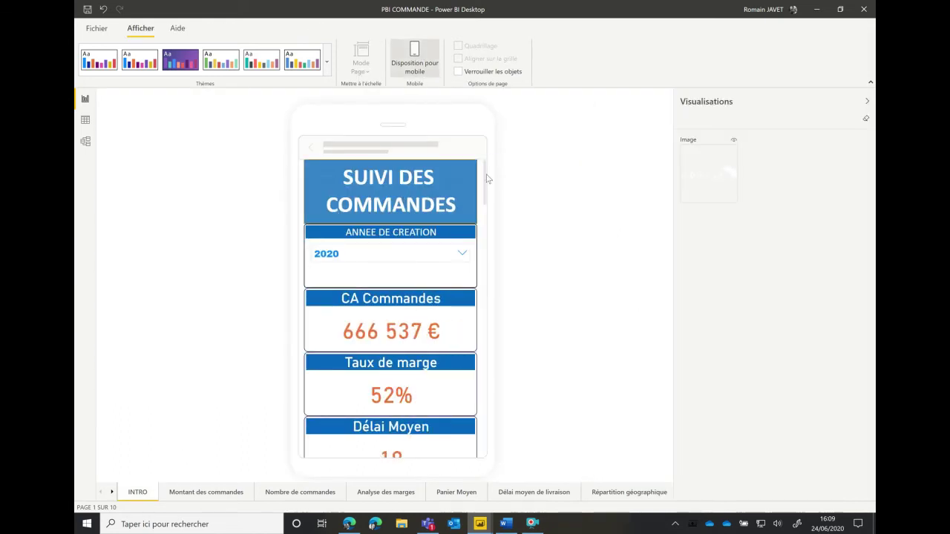
{"action": "mouse_move", "coordinate": [486, 175]}
{"action": "left_mouse_down"}
{"action": "mouse_move", "coordinate": [490, 264]}
{"action": "mouse_move", "coordinate": [495, 165]}
{"action": "left_mouse_up"}
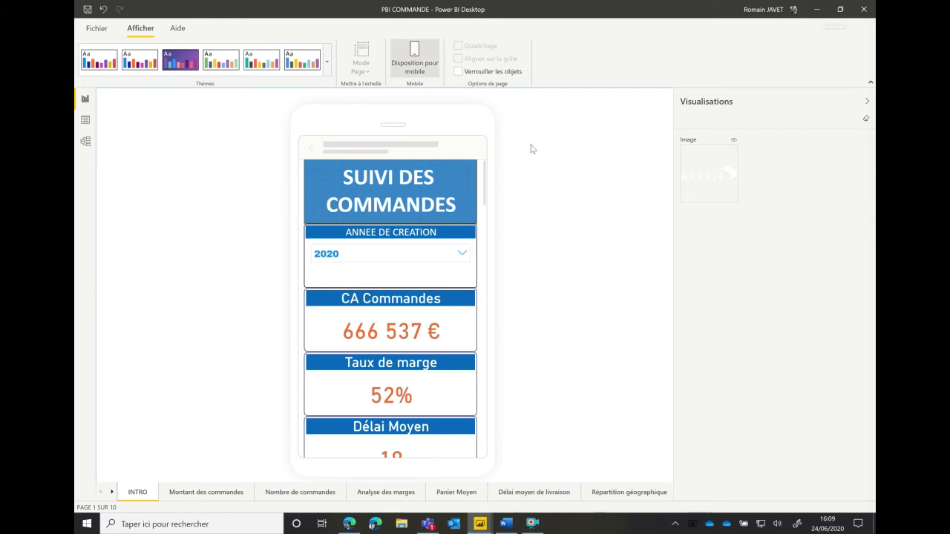
Step: Open the blank Page 1 of the orders report and switch it from the mobile layout back to the desktop layout
{"action": "left_click", "coordinate": [112, 492]}
{"action": "left_click", "coordinate": [653, 494]}
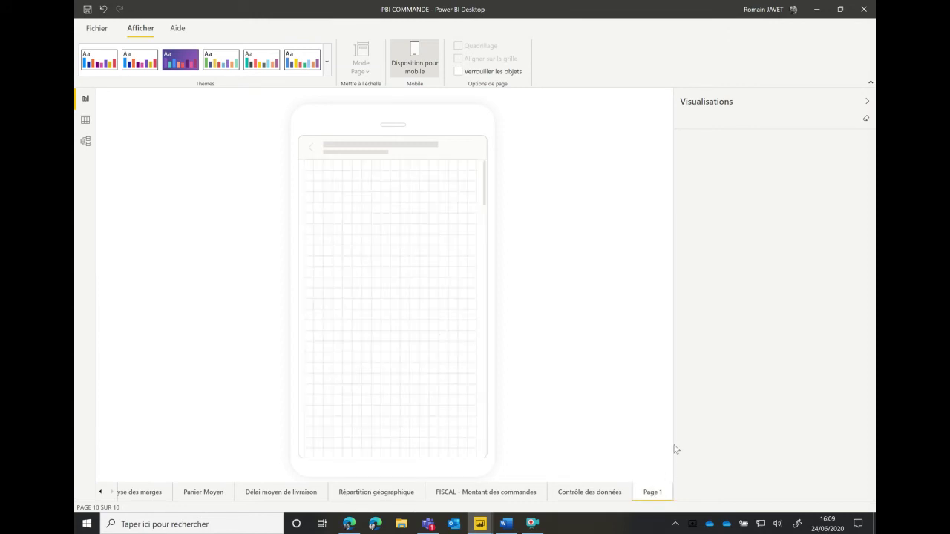
{"action": "left_click", "coordinate": [427, 64]}
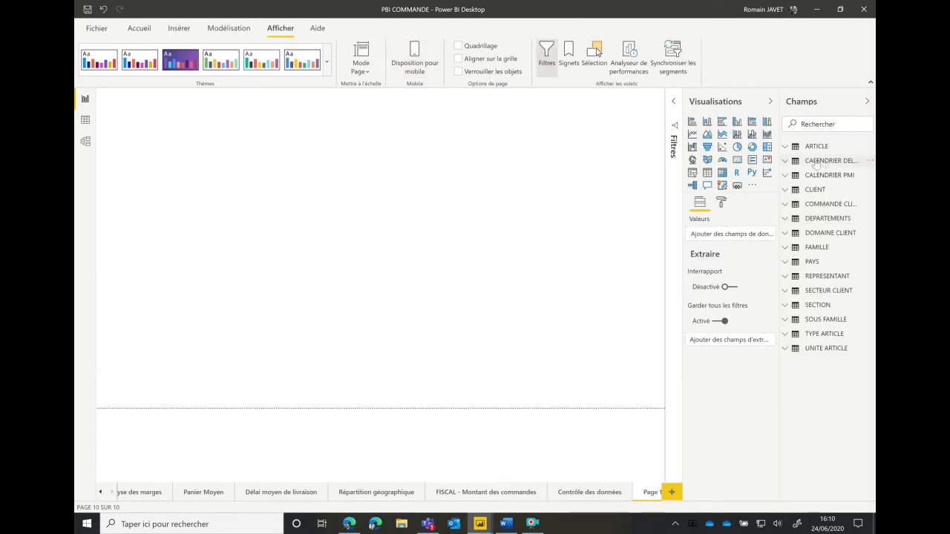
Step: Create a column chart of MONTANT EURO by NOM REP1 on Page 1, using fields of the COMMANDE CLIENT table
{"action": "left_click", "coordinate": [786, 207]}
{"action": "scroll", "coordinate": [821, 382], "scroll_direction": "down", "scroll_amount": 10}
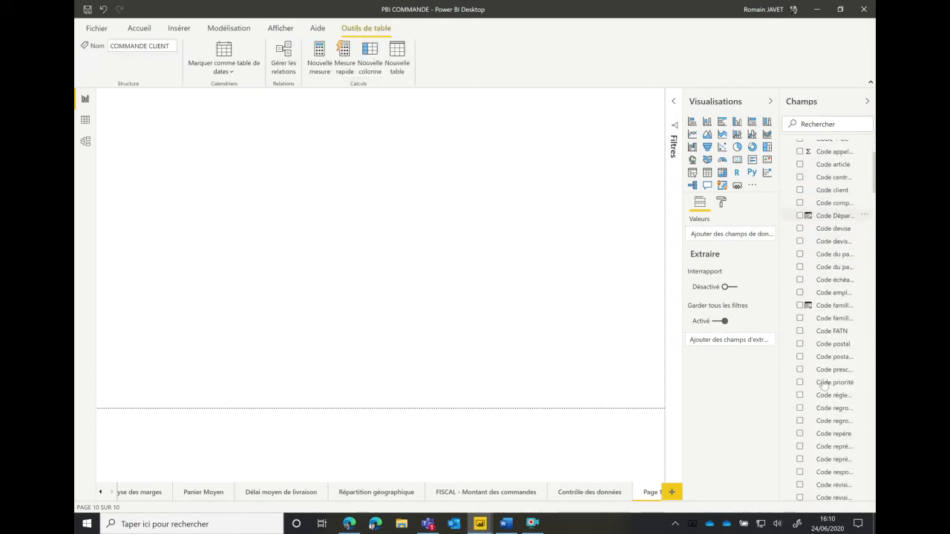
{"action": "scroll", "coordinate": [824, 385], "scroll_direction": "down", "scroll_amount": 8}
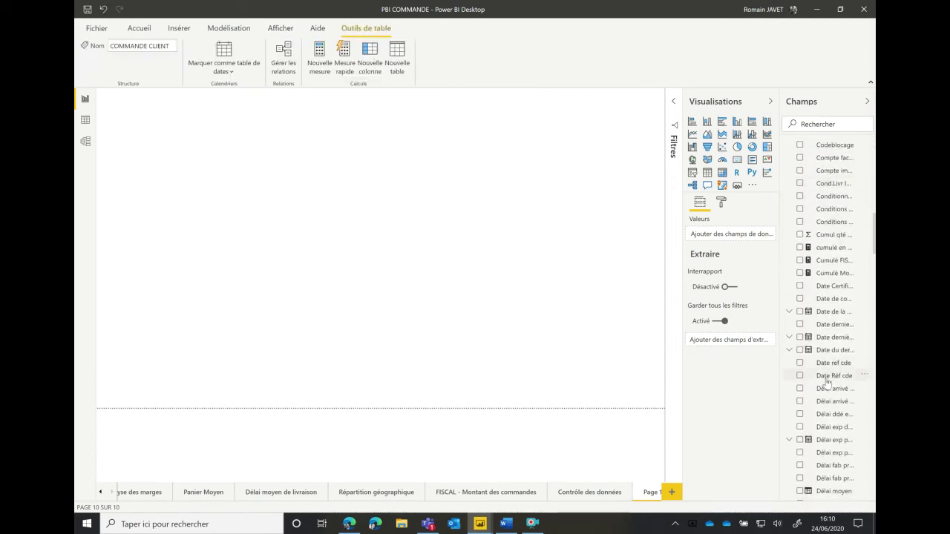
{"action": "scroll", "coordinate": [827, 382], "scroll_direction": "down", "scroll_amount": 4}
{"action": "scroll", "coordinate": [827, 381], "scroll_direction": "down", "scroll_amount": 8}
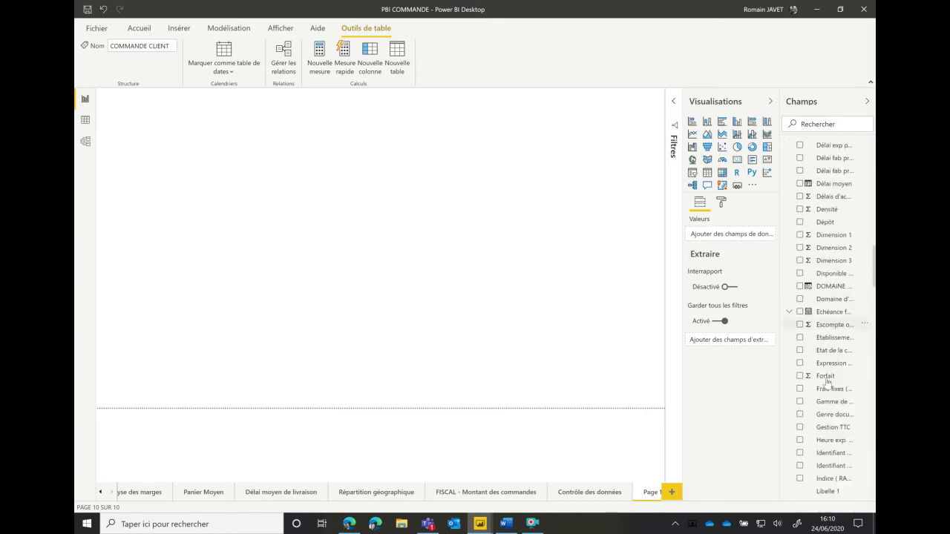
{"action": "scroll", "coordinate": [827, 383], "scroll_direction": "down", "scroll_amount": 4}
{"action": "left_click", "coordinate": [825, 417]}
{"action": "scroll", "coordinate": [831, 371], "scroll_direction": "down", "scroll_amount": 4}
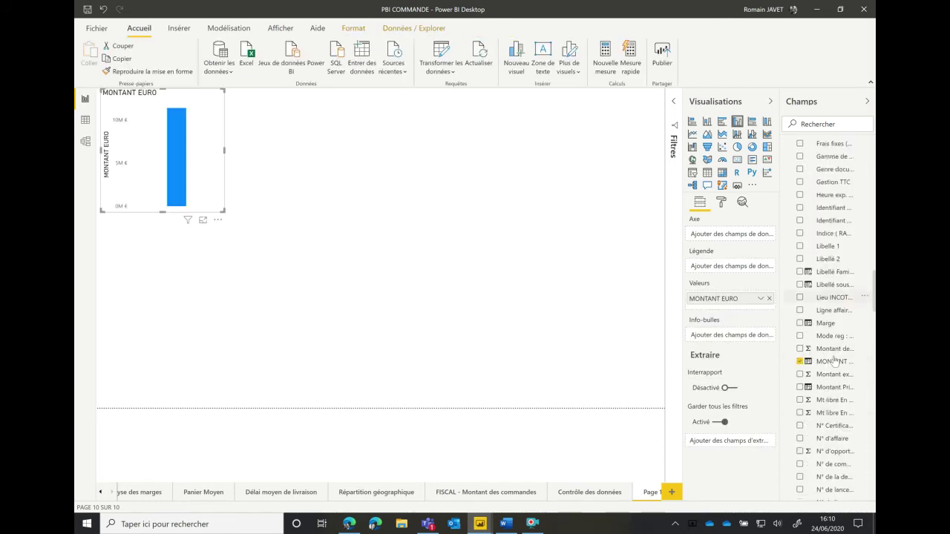
{"action": "scroll", "coordinate": [832, 368], "scroll_direction": "down", "scroll_amount": 7}
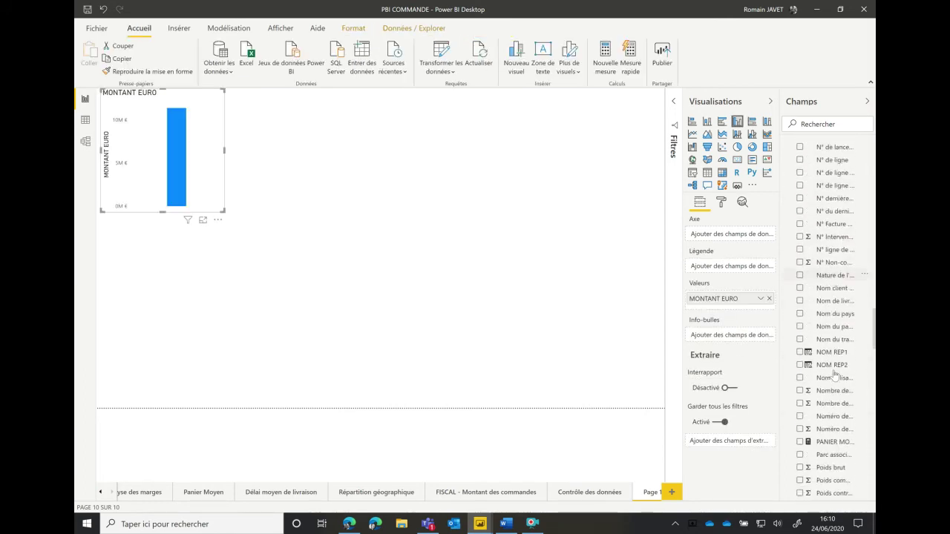
{"action": "left_click", "coordinate": [799, 352]}
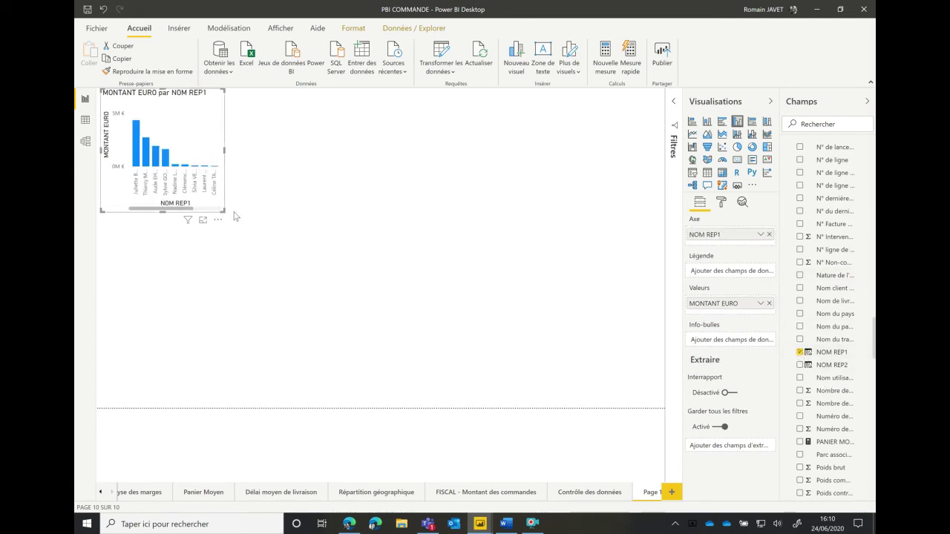
Step: Enlarge the MONTANT EURO par NOM REP1 chart and convert it to a pie chart
{"action": "left_click_drag", "start_coordinate": [227, 214], "coordinate": [292, 232]}
{"action": "left_click", "coordinate": [256, 187]}
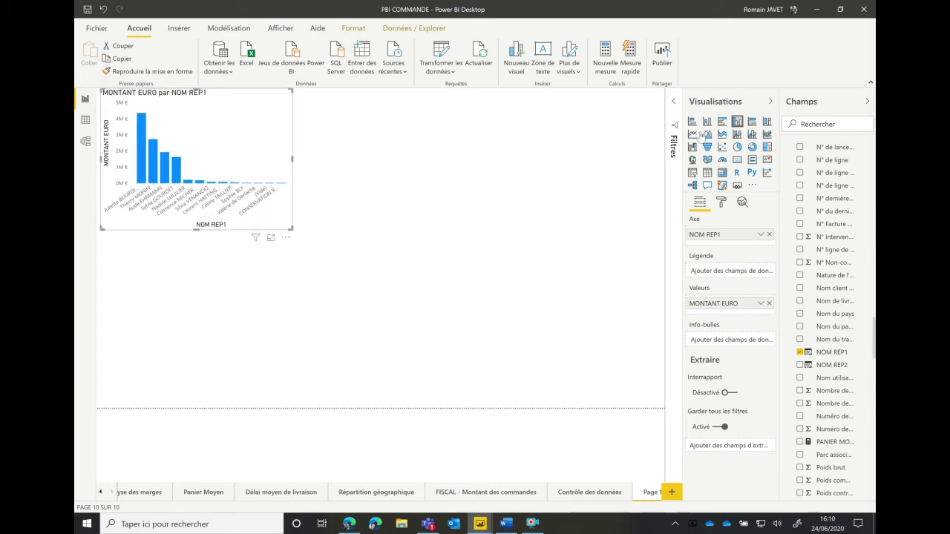
{"action": "left_click", "coordinate": [737, 148]}
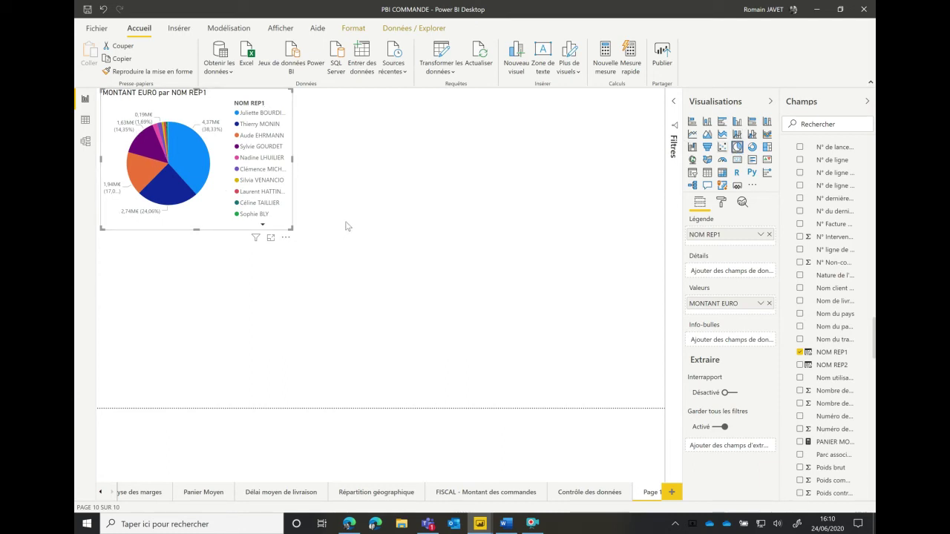
{"action": "left_click", "coordinate": [387, 184]}
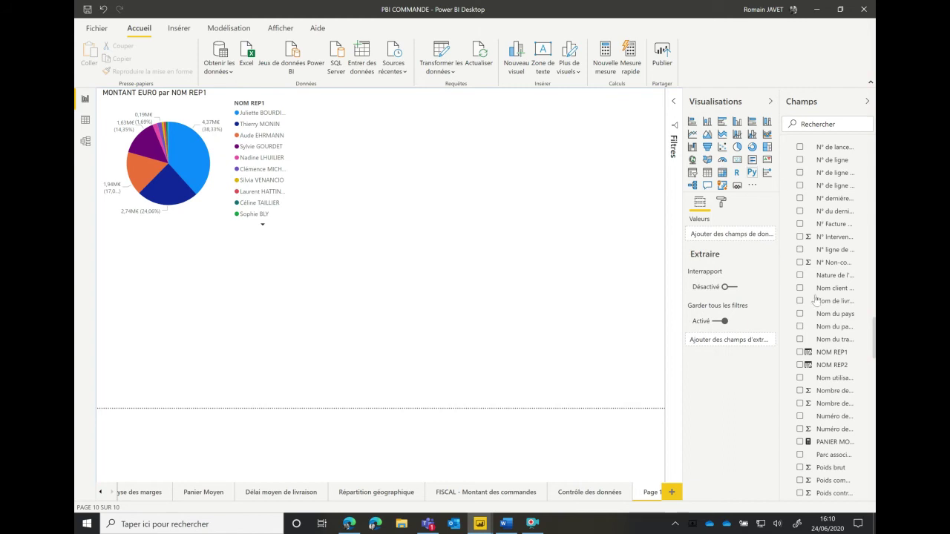
Step: Add a bubble map below the pie chart showing MONTANT EURO by Nom REGION from the DEPARTEMENTS table
{"action": "scroll", "coordinate": [815, 299], "scroll_direction": "up", "scroll_amount": 5}
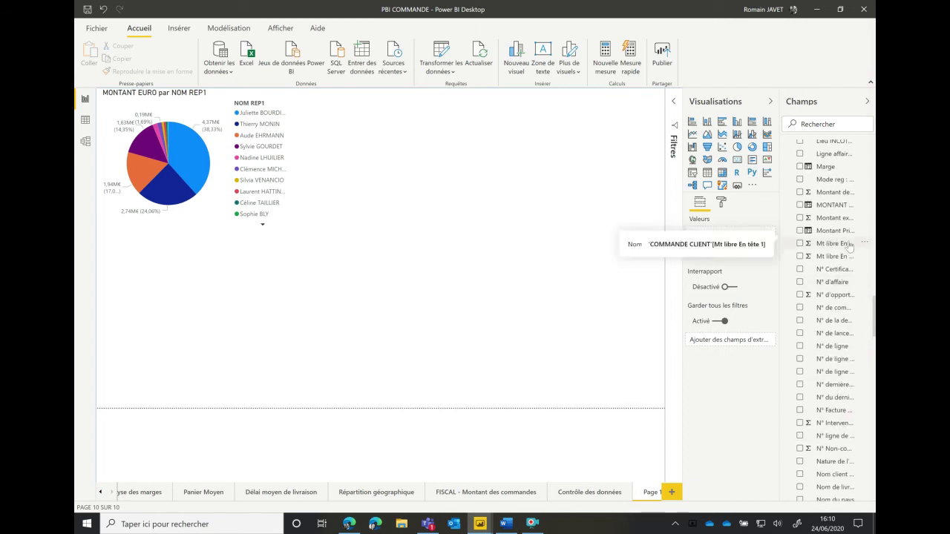
{"action": "left_click", "coordinate": [800, 204]}
{"action": "scroll", "coordinate": [838, 271], "scroll_direction": "up", "scroll_amount": 10}
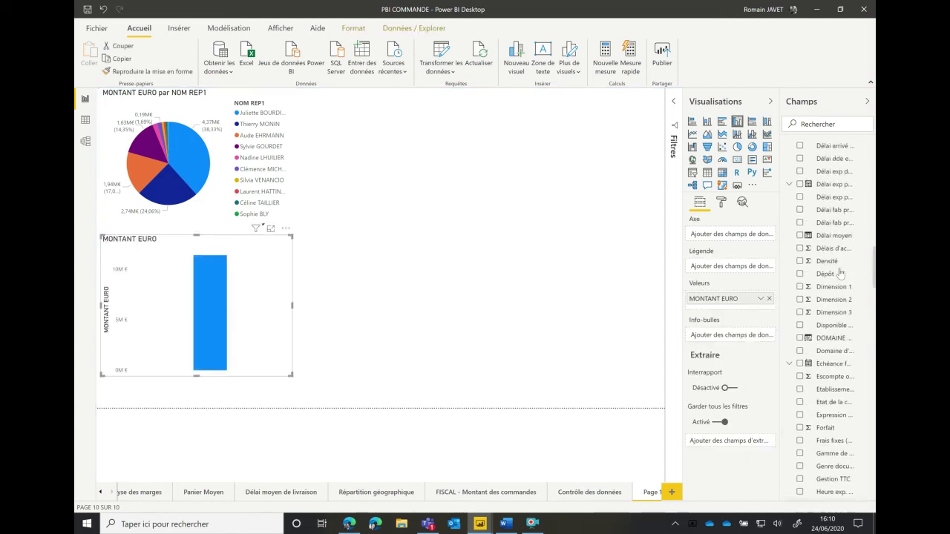
{"action": "scroll", "coordinate": [839, 274], "scroll_direction": "up", "scroll_amount": 15}
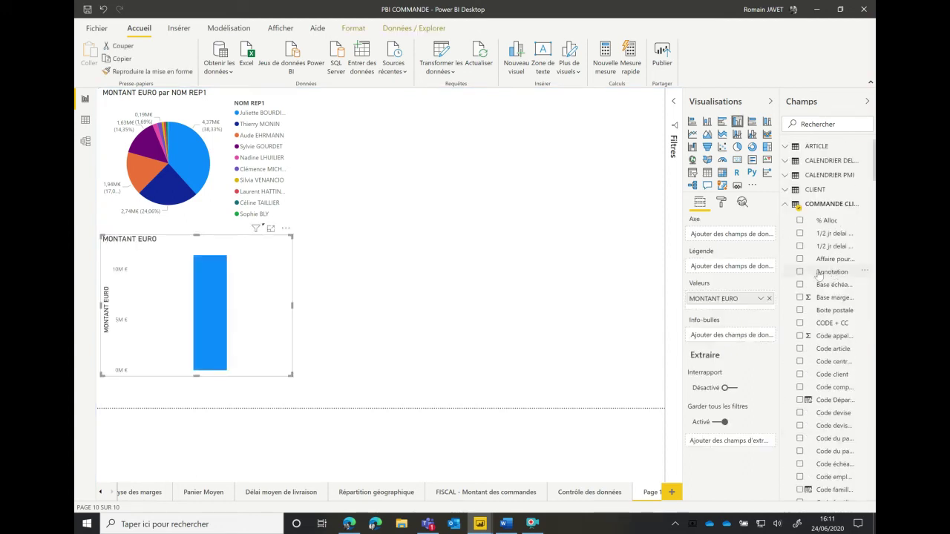
{"action": "left_click", "coordinate": [785, 204]}
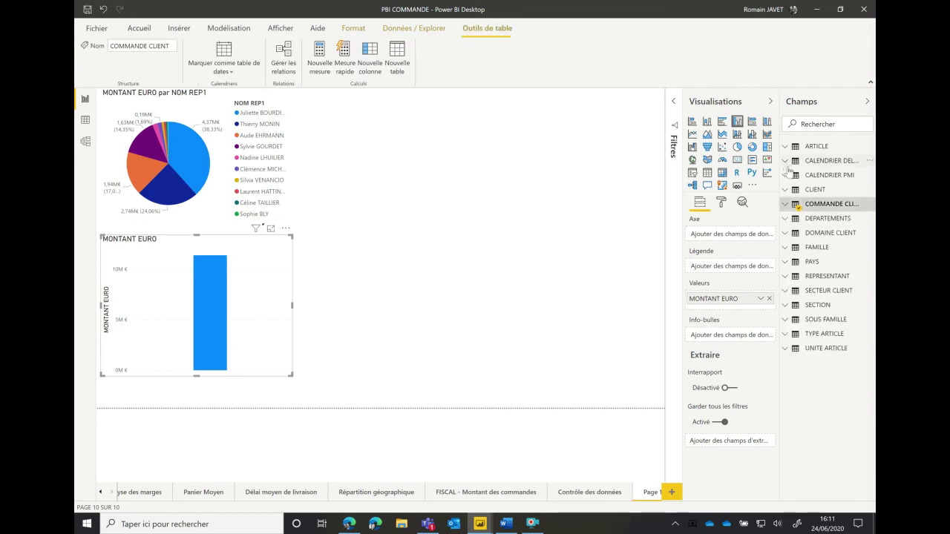
{"action": "left_click", "coordinate": [785, 219]}
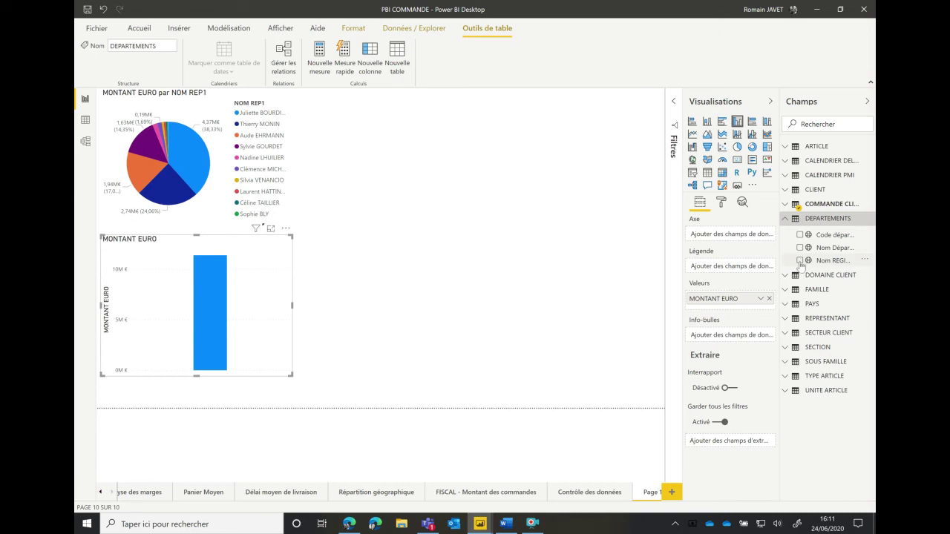
{"action": "left_click", "coordinate": [800, 260]}
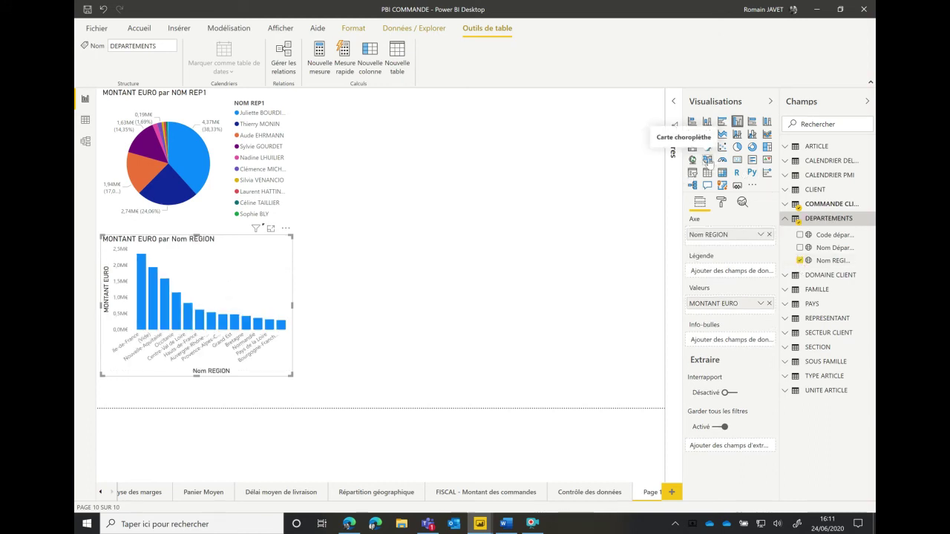
{"action": "left_click", "coordinate": [692, 160]}
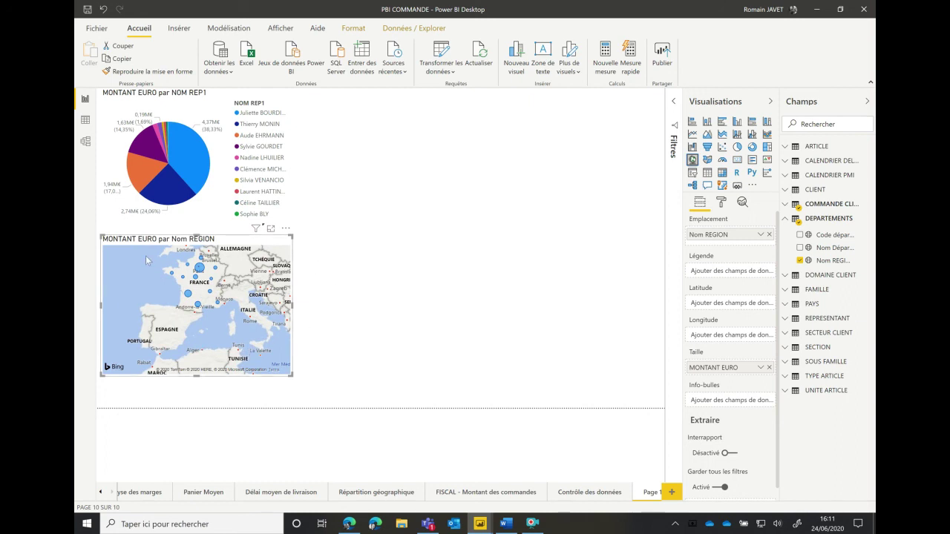
{"action": "left_click", "coordinate": [415, 262]}
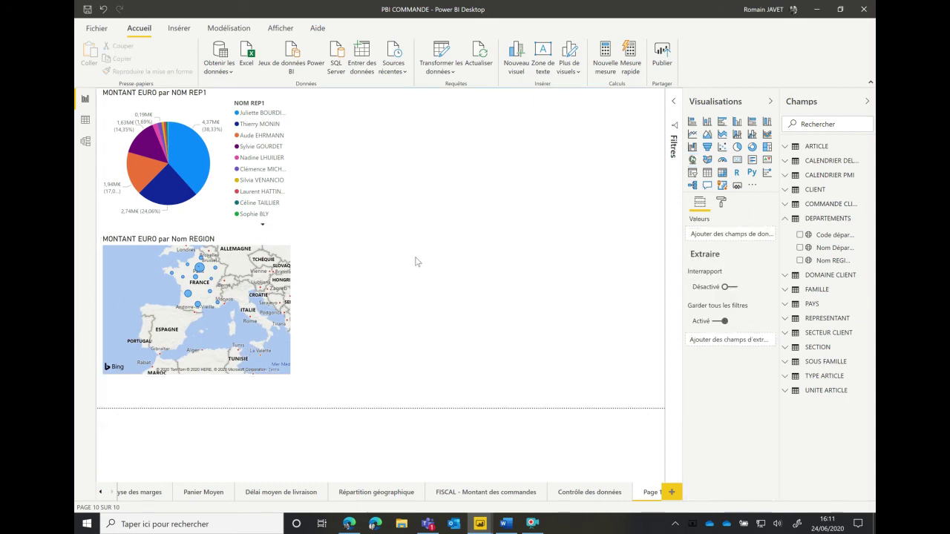